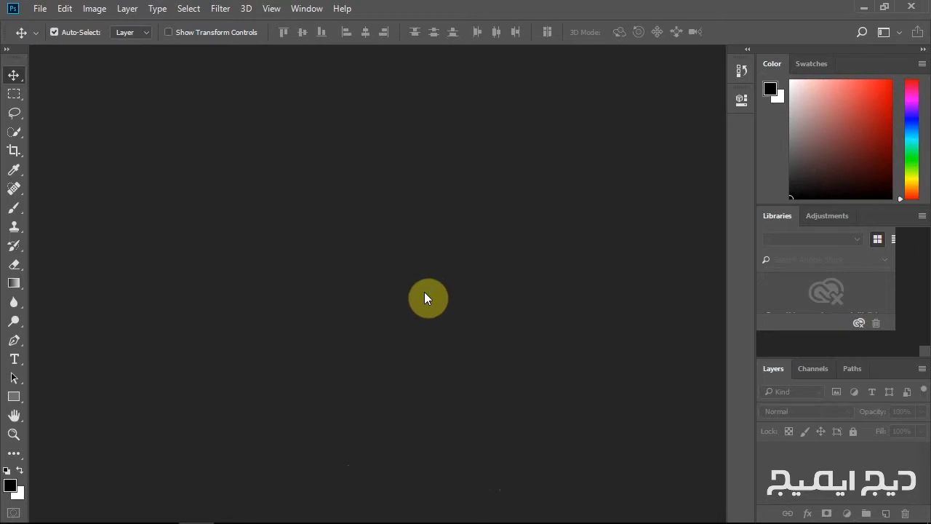
Step: Open Arch.jpg and Two Rocks.jpg from the 01 Opening Files folder by dragging them into Photoshop
click(91, 507)
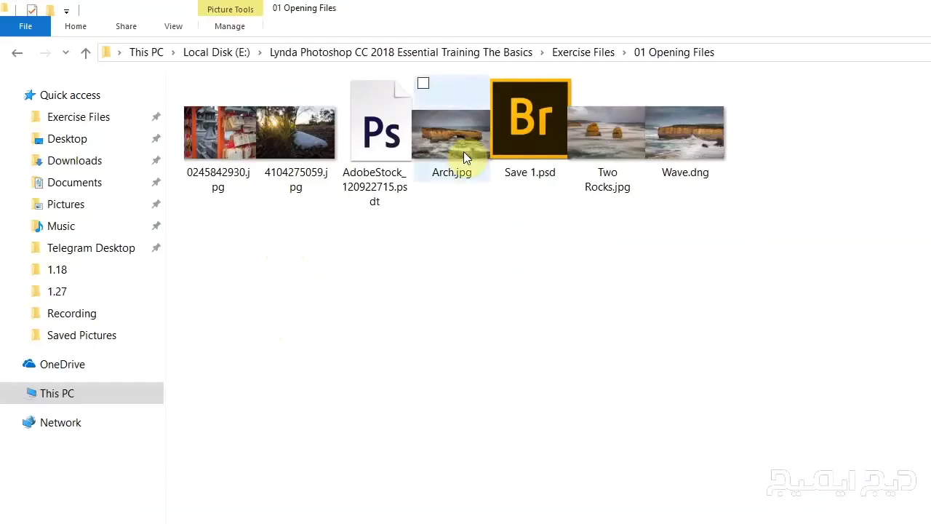
click(450, 135)
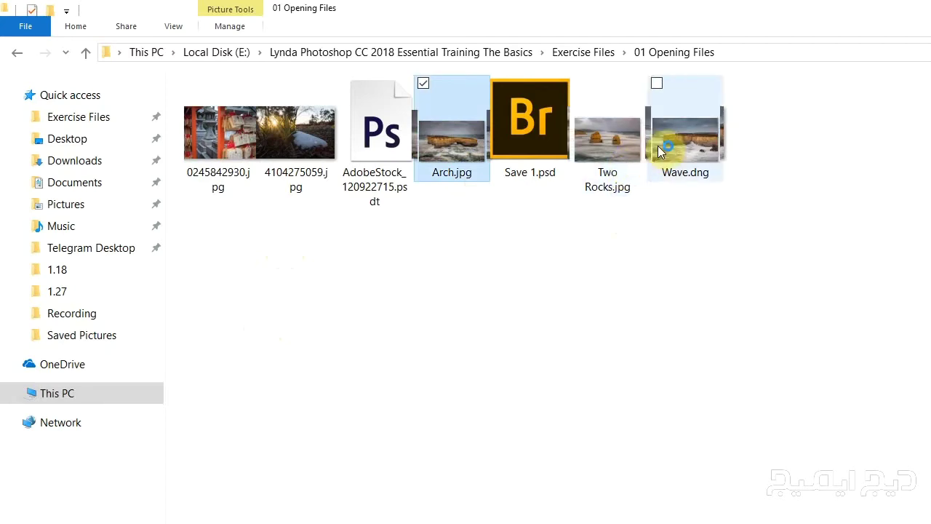
ctrl+click(611, 143)
drag(603, 147, 235, 518)
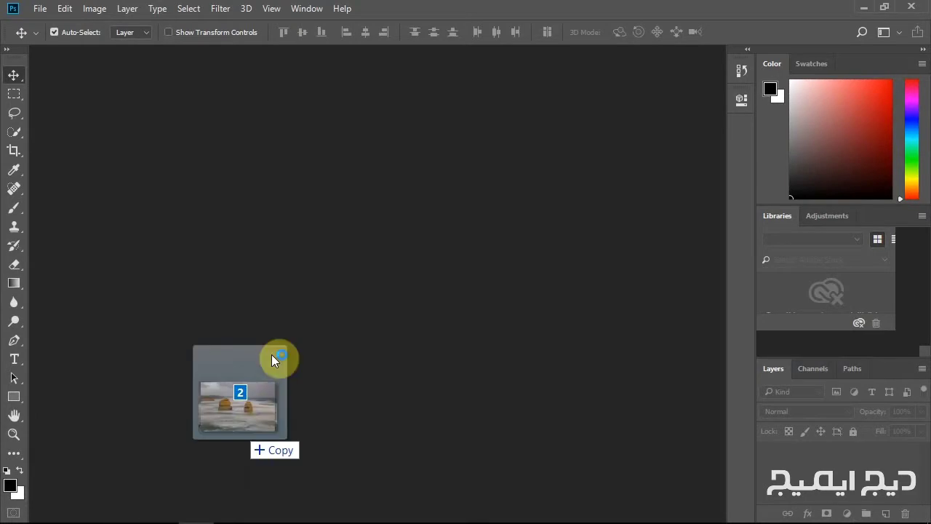
drag(234, 518, 342, 218)
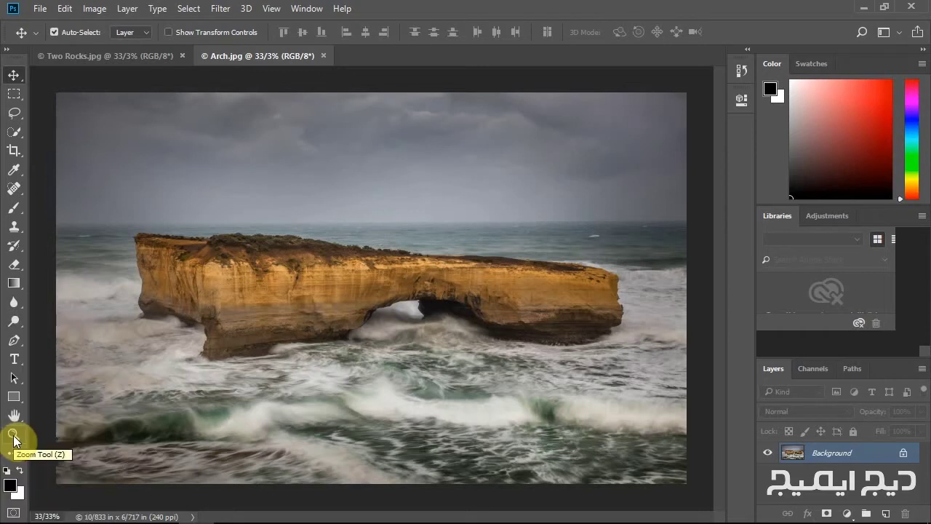
Step: Switch to the Zoom tool (Z) and magnify Arch.jpg on the rock to 100%
click(14, 437)
key(z)
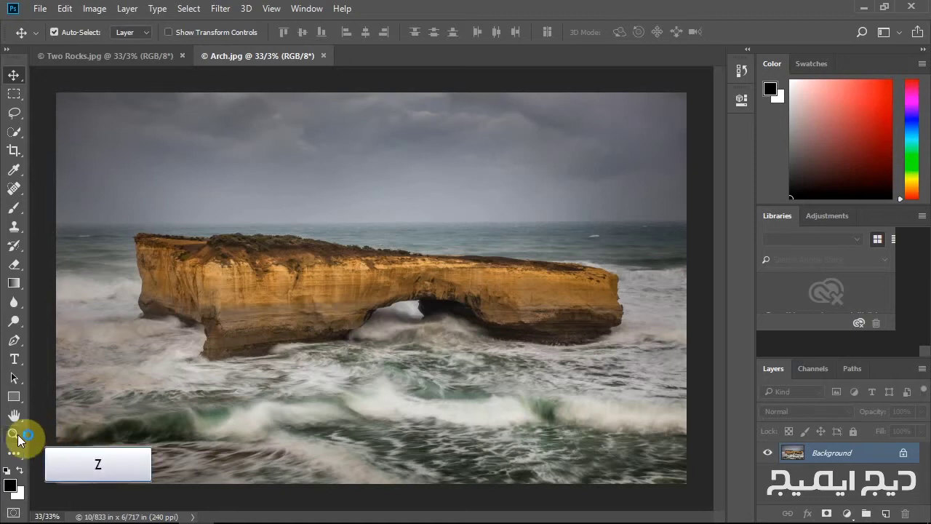
click(14, 436)
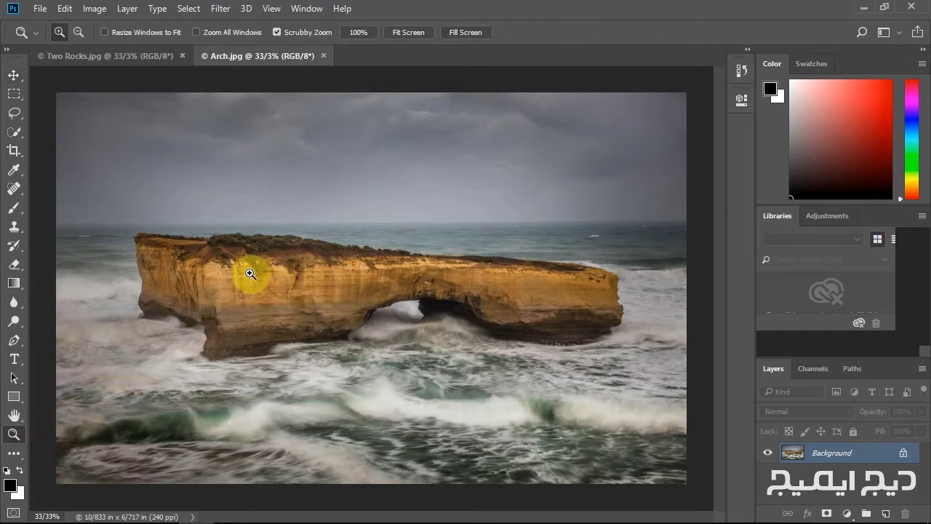
click(226, 269)
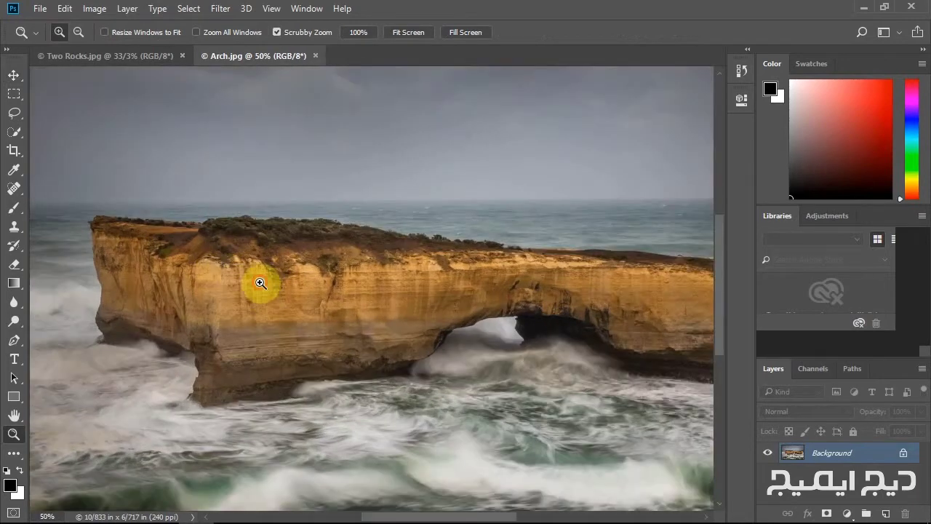
click(258, 283)
click(265, 277)
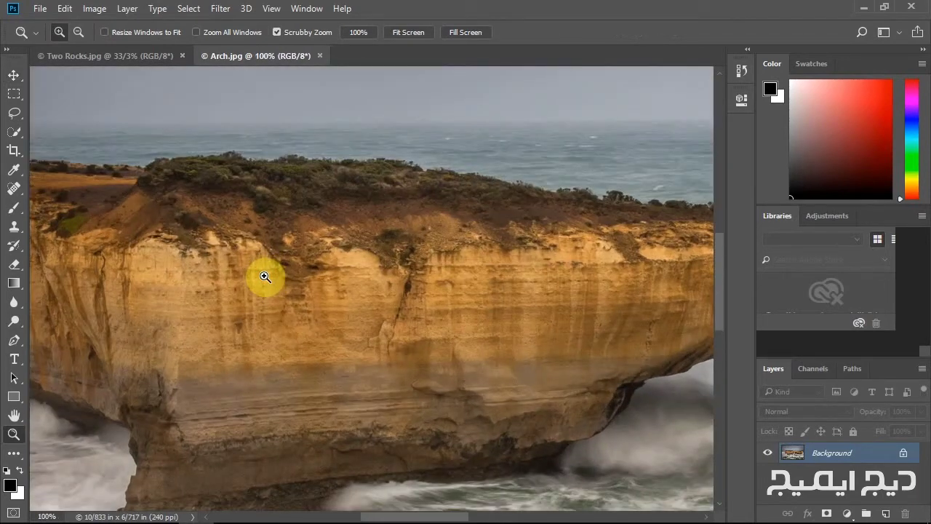
Step: Continue zooming the rock face through 200% and 400% to 600%, then set Zoom Out
click(265, 277)
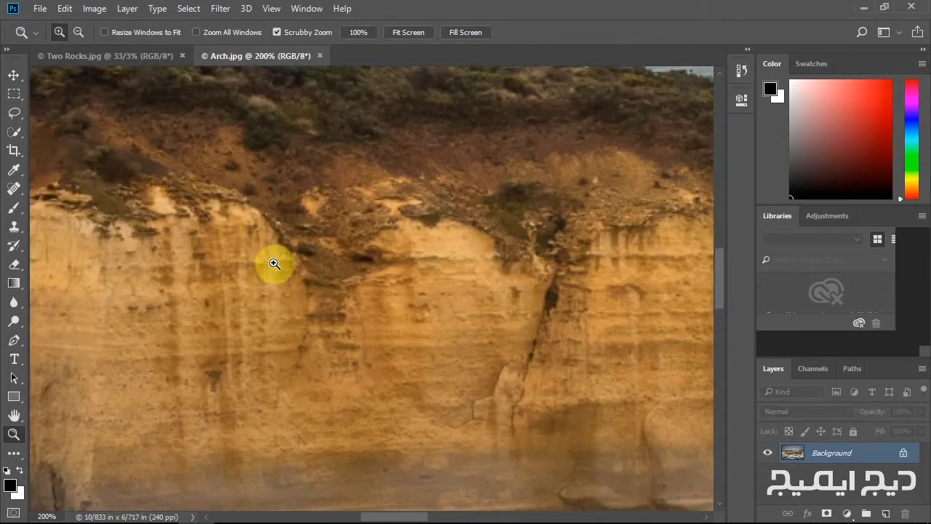
click(271, 260)
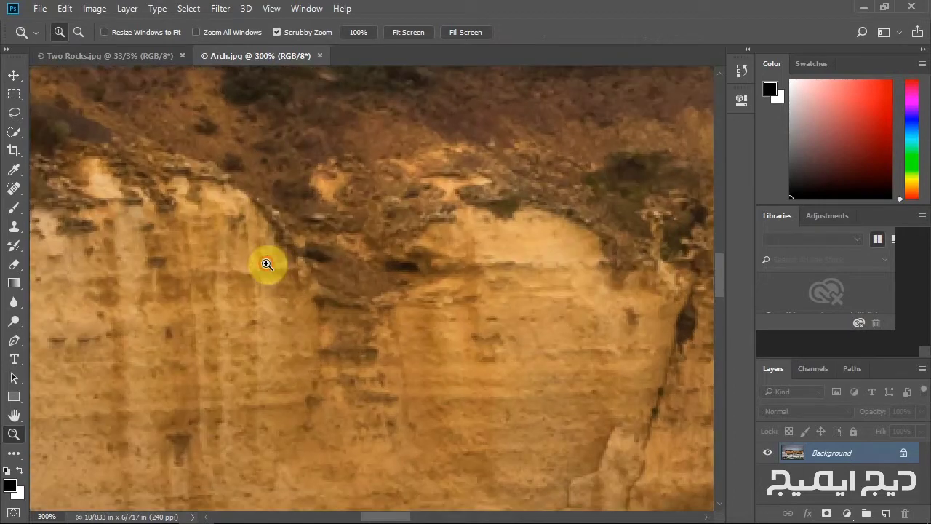
click(267, 277)
click(268, 282)
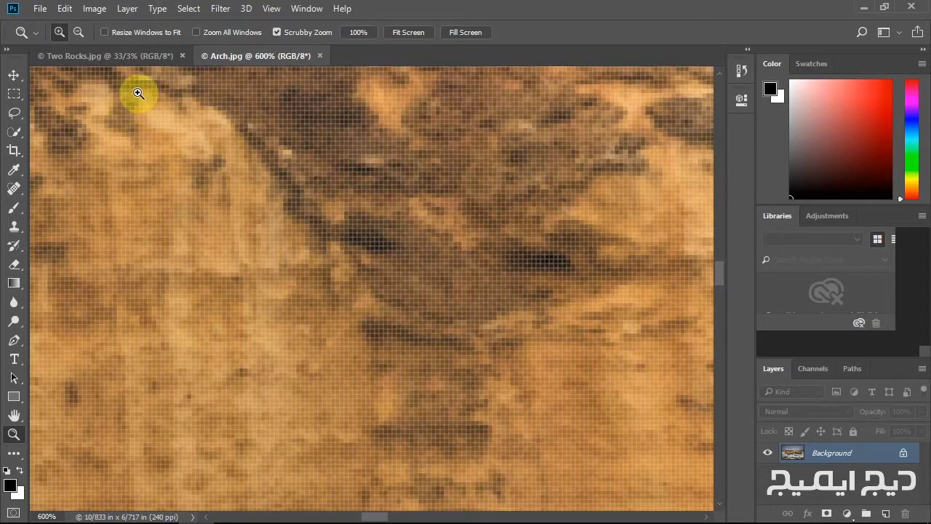
click(58, 33)
click(76, 32)
Step: Zoom Arch.jpg out from 600% through 200%, 50%, 25% and 8.33% to 5%, then reselect Zoom In
click(359, 244)
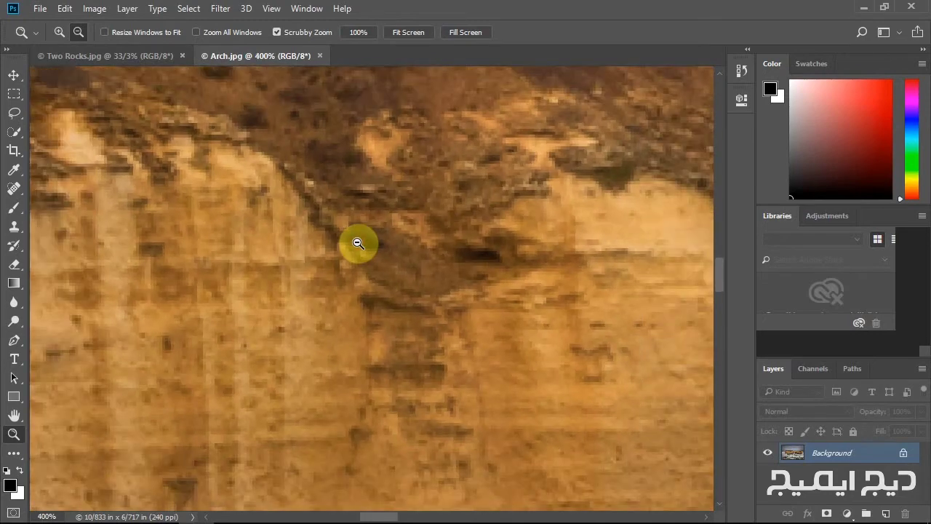
click(359, 243)
click(359, 243)
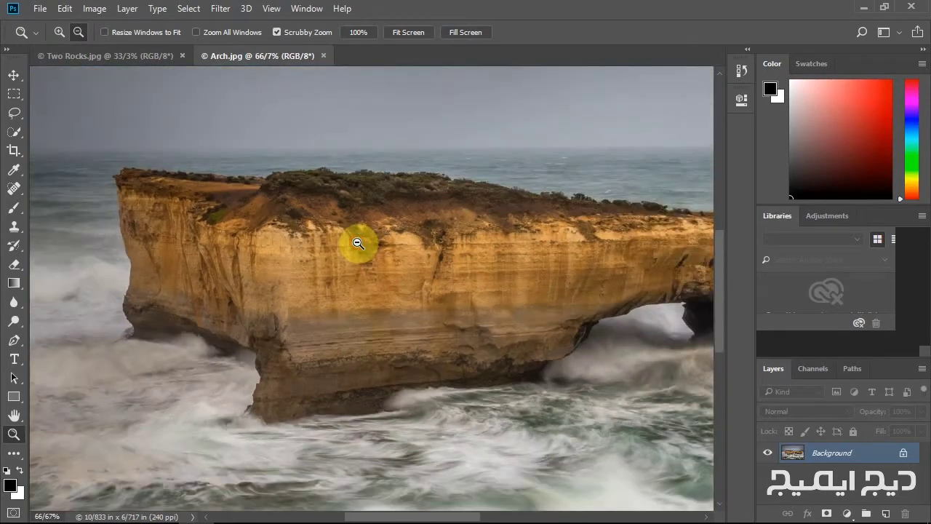
click(359, 243)
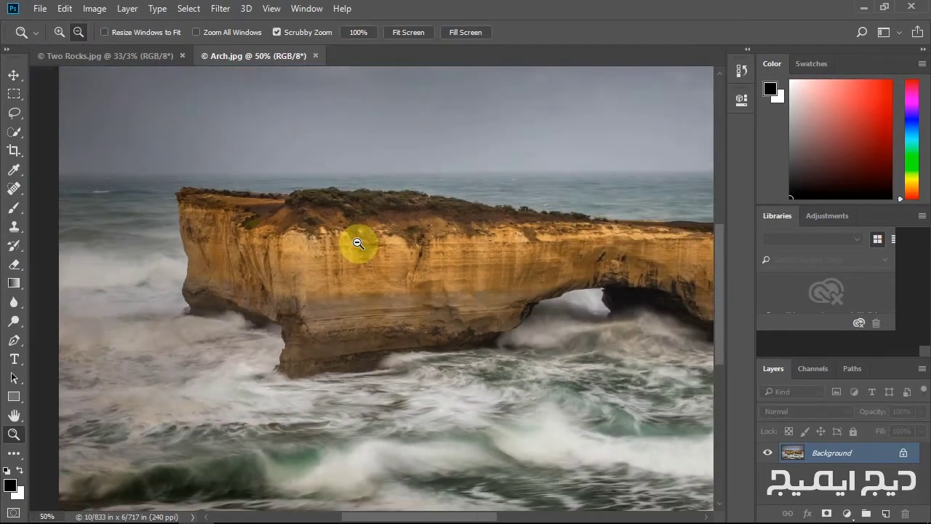
click(386, 264)
click(371, 286)
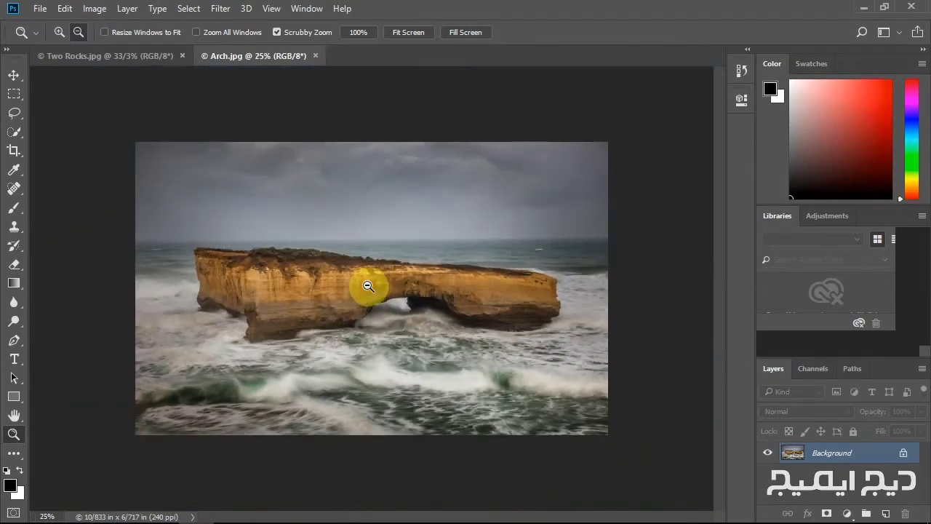
click(364, 285)
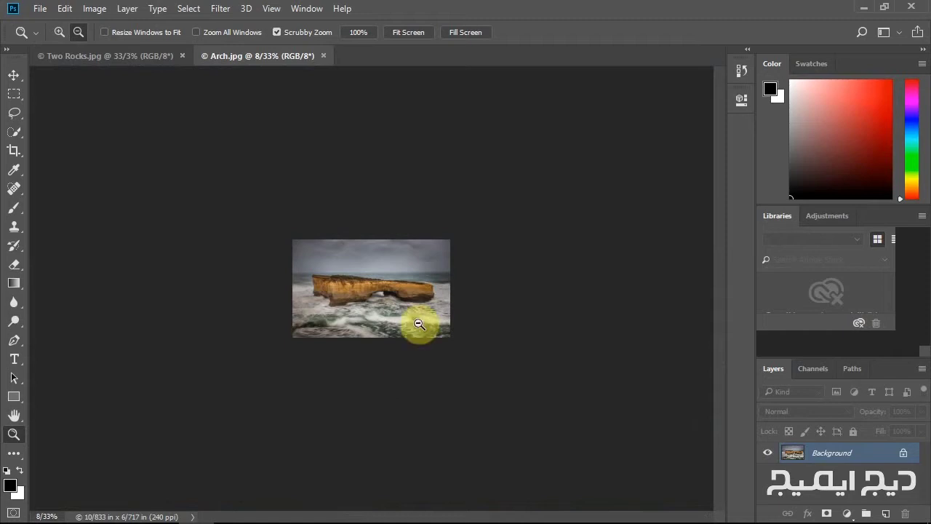
click(379, 291)
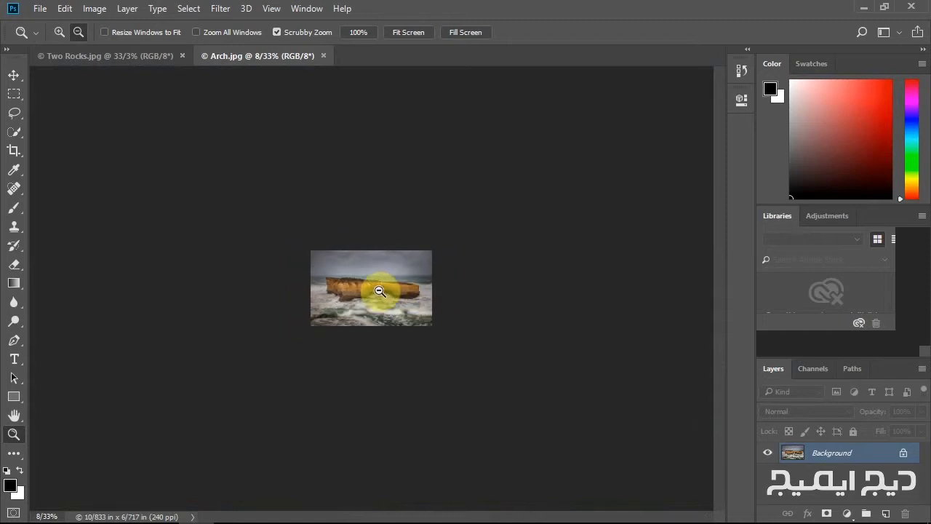
click(379, 290)
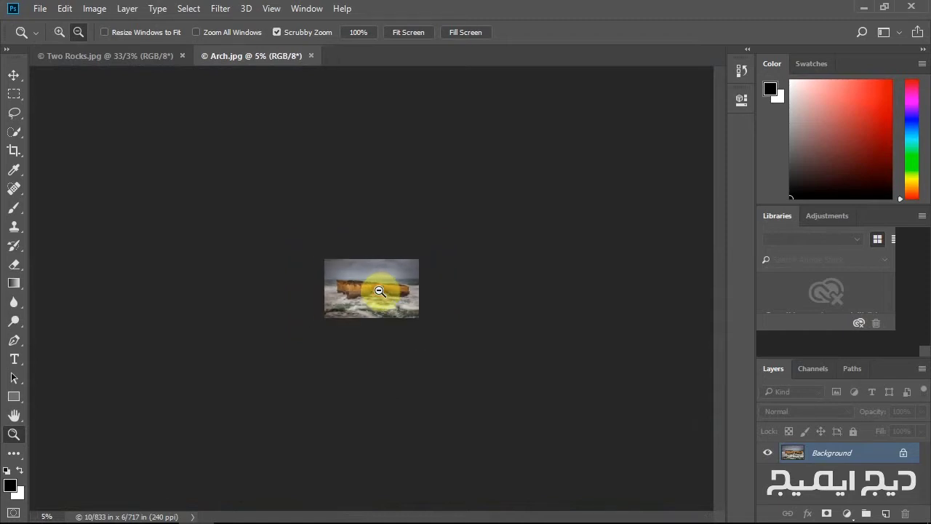
click(58, 33)
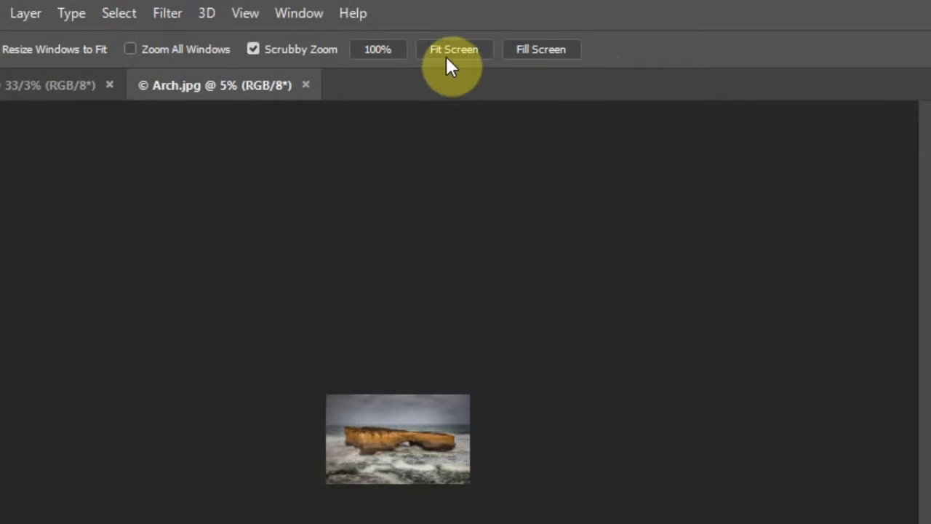
click(529, 64)
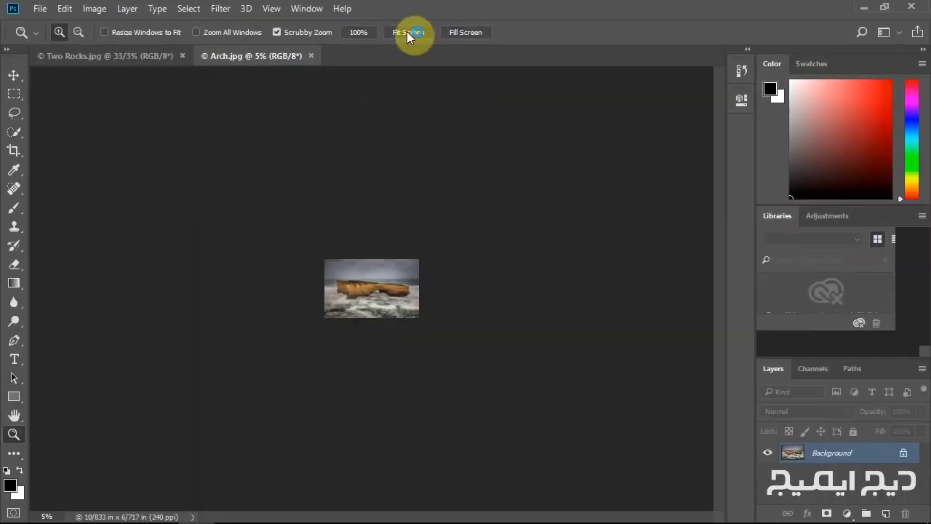
Step: Apply Fit Screen, then Fill Screen, so Arch.jpg fills the document window
click(407, 32)
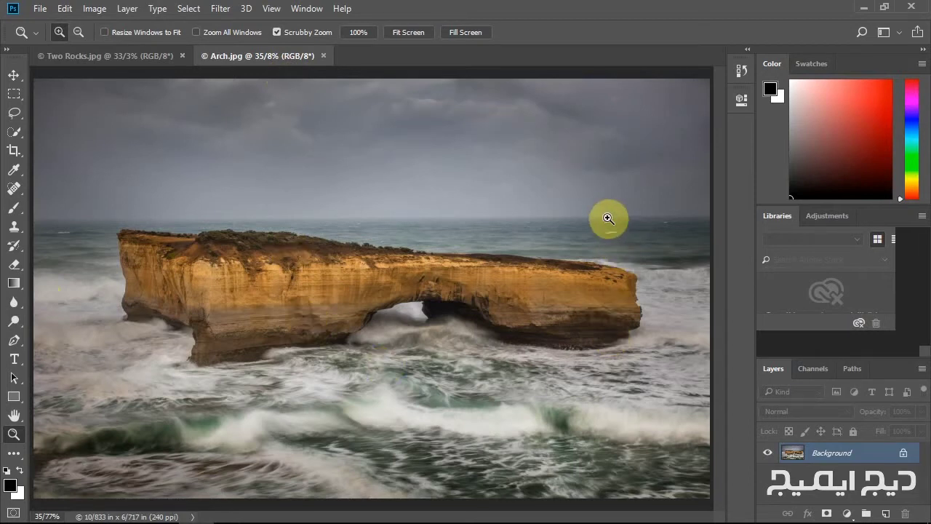
click(464, 34)
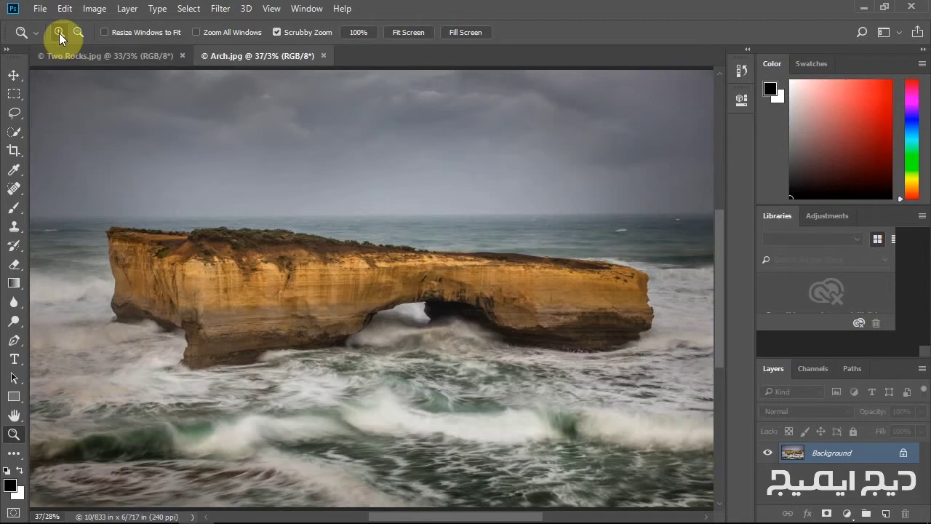
Step: Zoom in on the sea above the arch to 100%, then Alt-click back out to the whole photo
click(402, 231)
click(403, 231)
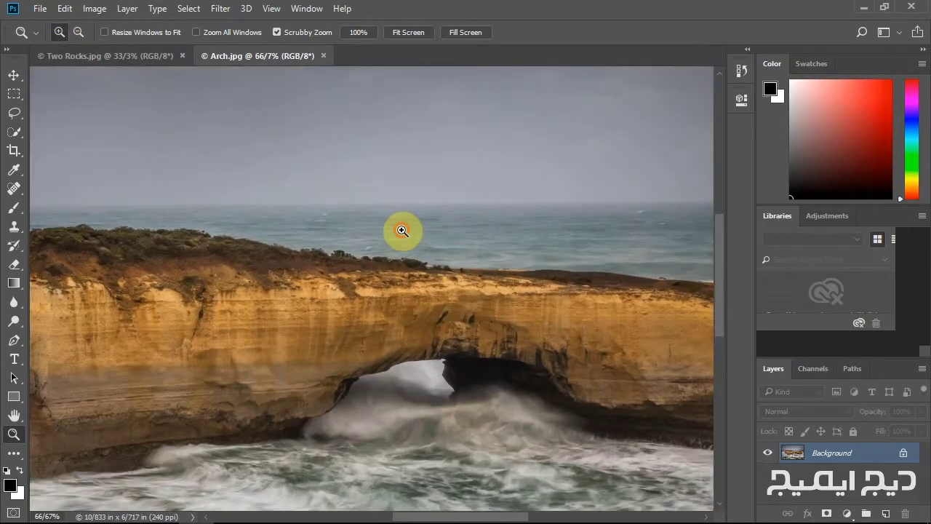
key(alt)
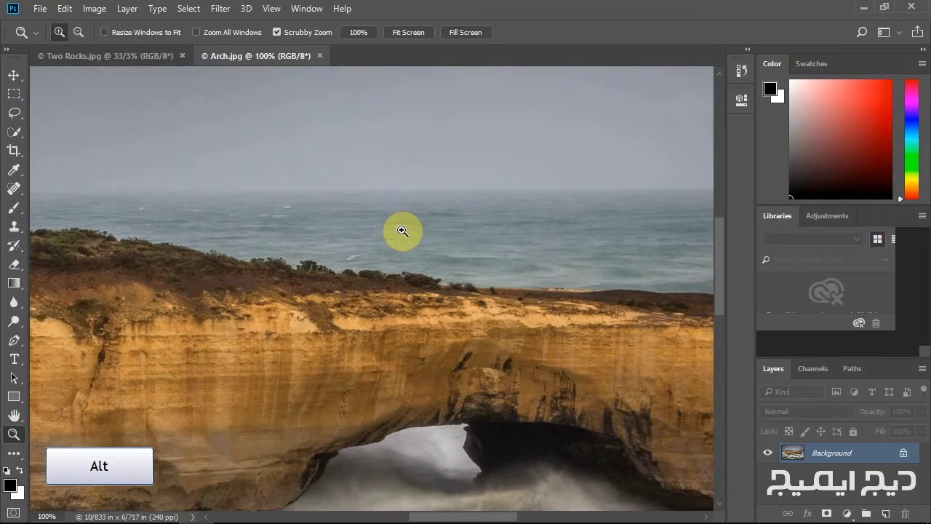
click(400, 159)
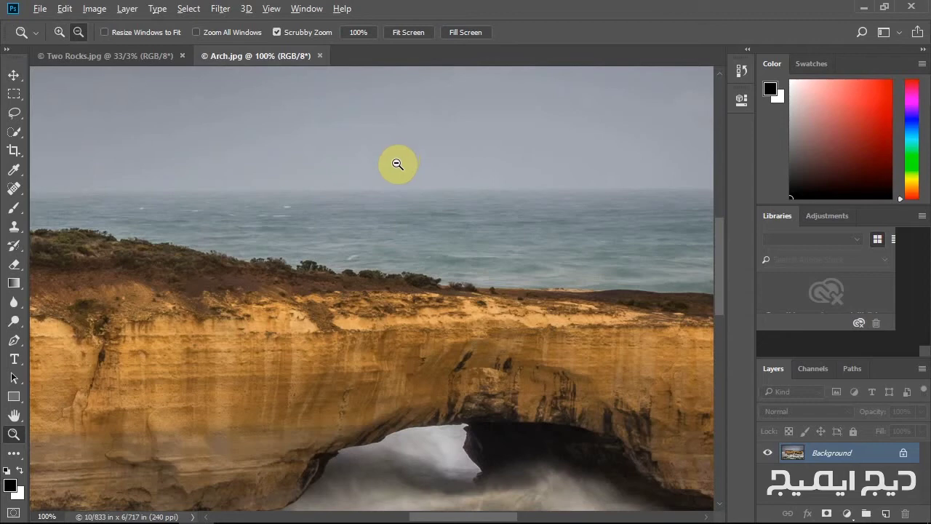
click(397, 163)
click(397, 164)
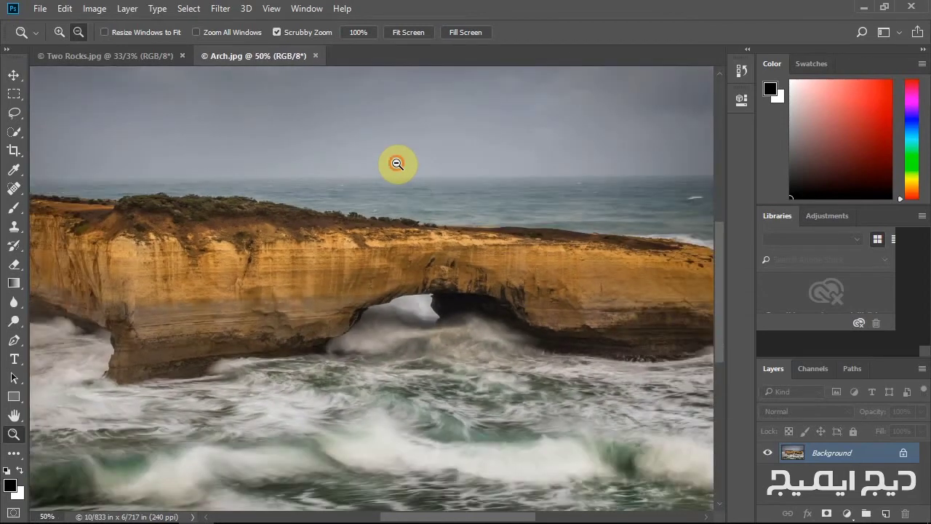
key(alt)
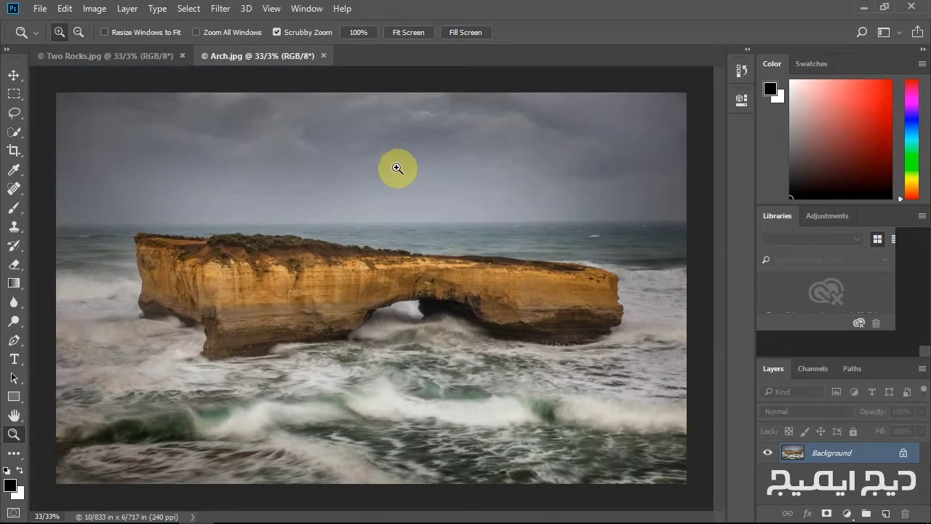
Step: Zoom in on the horizon to 200%, then back out to 12.5%
click(383, 222)
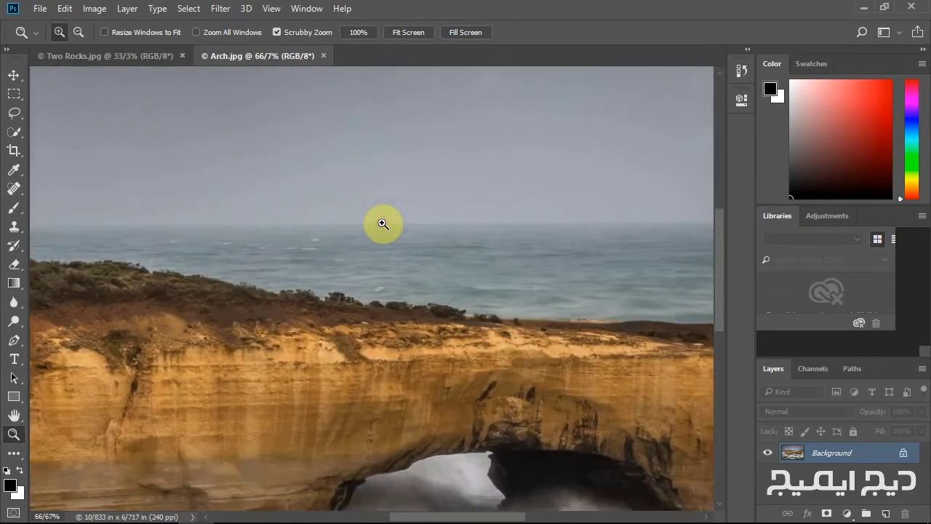
click(383, 222)
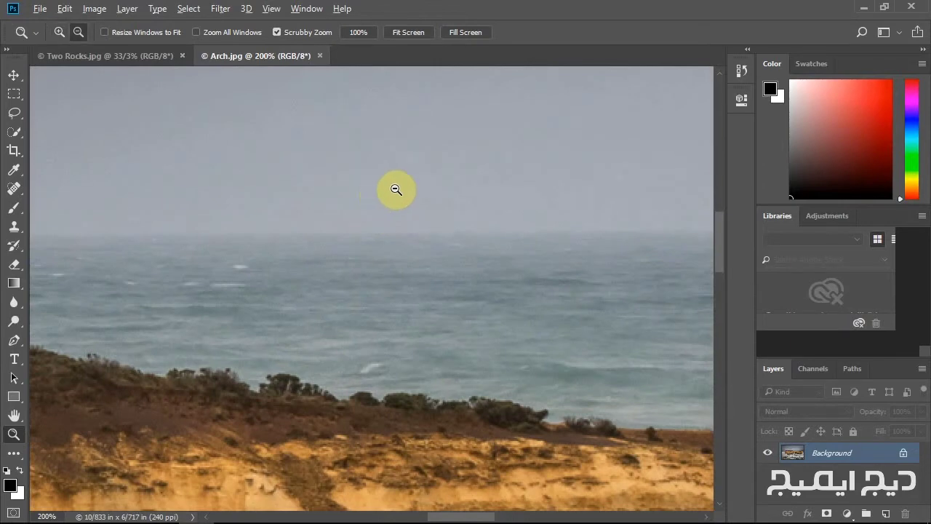
alt+click(395, 189)
alt+click(396, 190)
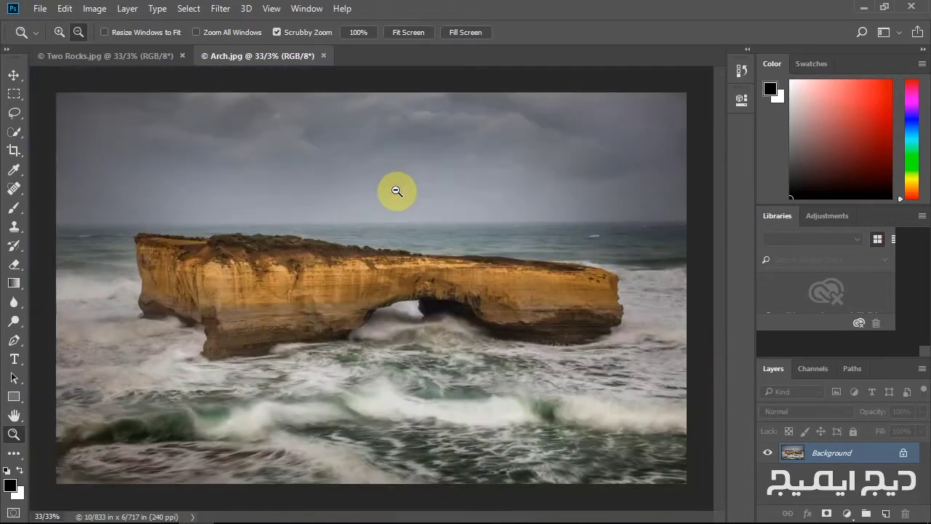
alt+click(396, 190)
alt+click(397, 190)
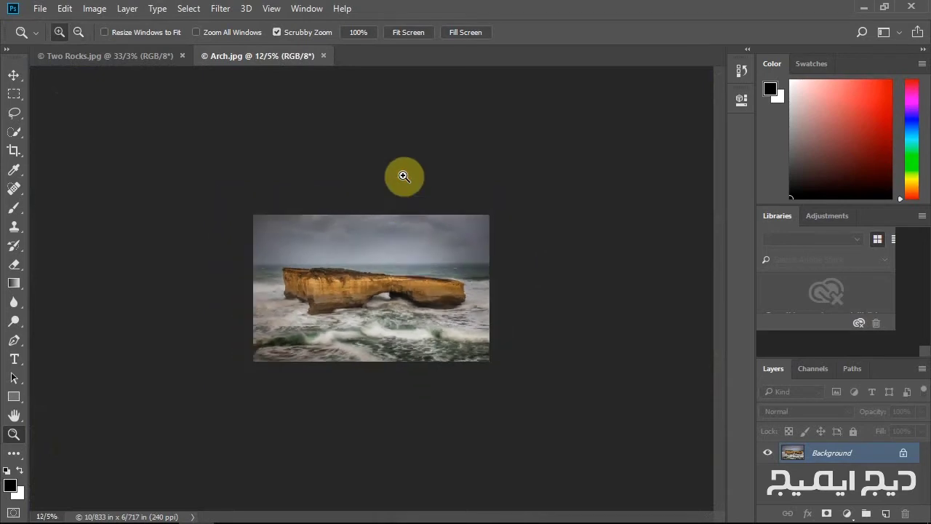
Step: Use Fit Screen so the whole Arch.jpg photo fills the window
click(412, 32)
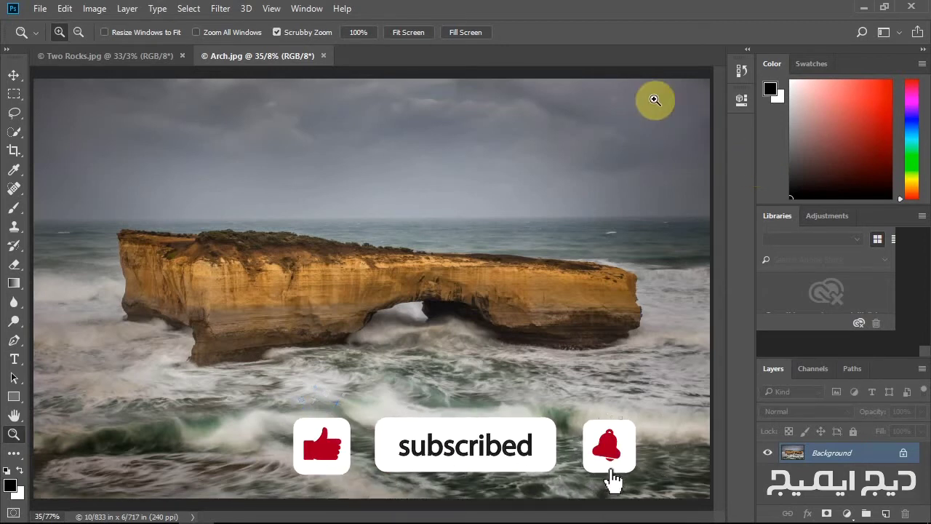
Step: Show the Navigator panel from the Window menu and enlarge its preview thumbnail
click(307, 9)
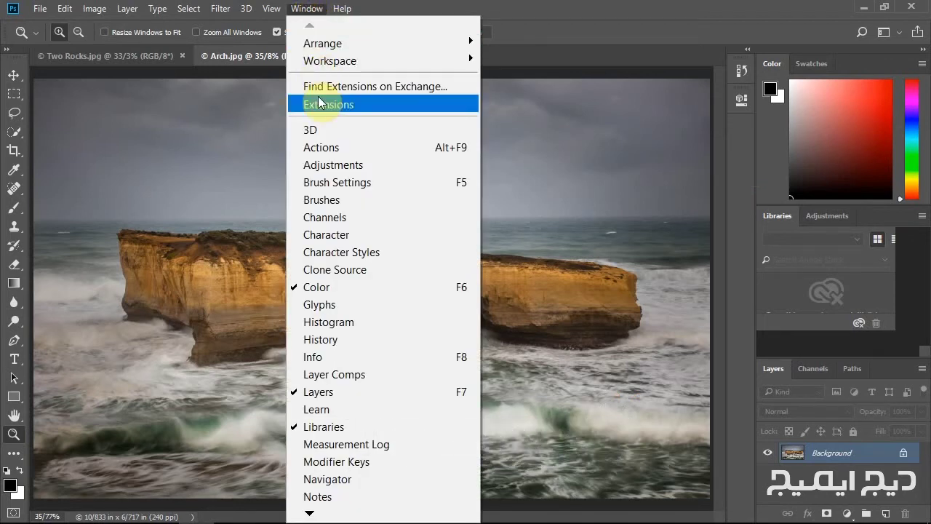
click(386, 478)
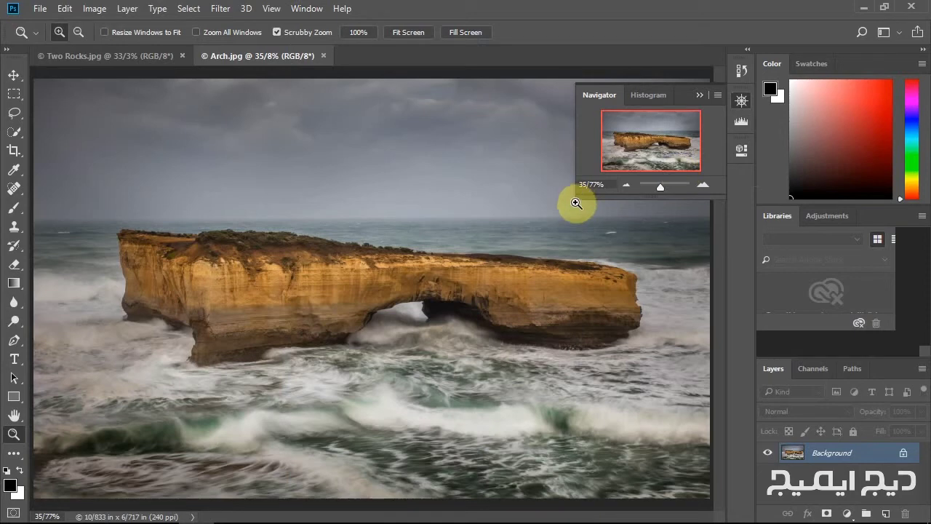
mouse_move(575, 199)
mouse_down()
mouse_move(513, 281)
mouse_move(407, 378)
mouse_move(474, 328)
mouse_move(514, 264)
mouse_move(565, 219)
mouse_move(574, 222)
mouse_up()
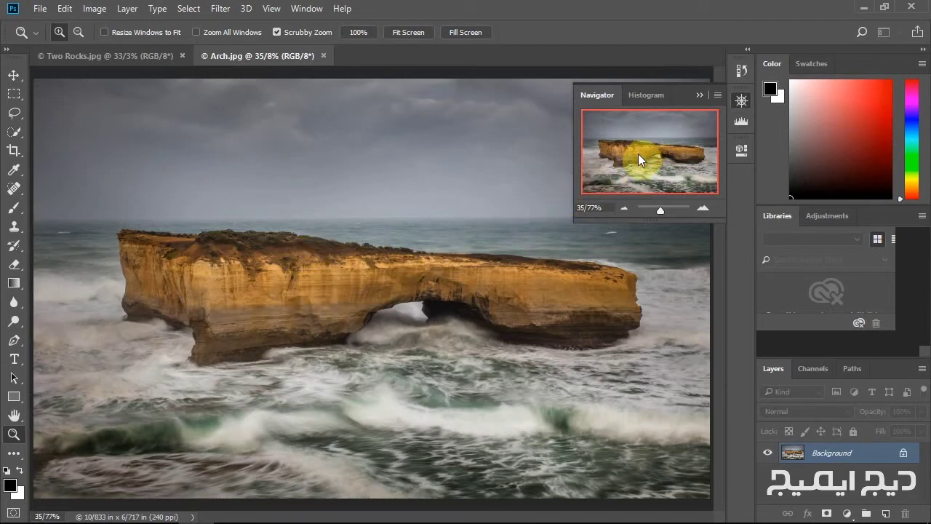
Step: Bring up Two Rocks.jpg, zoom to 100% with the Navigator slider, and pan across both rocks
click(106, 56)
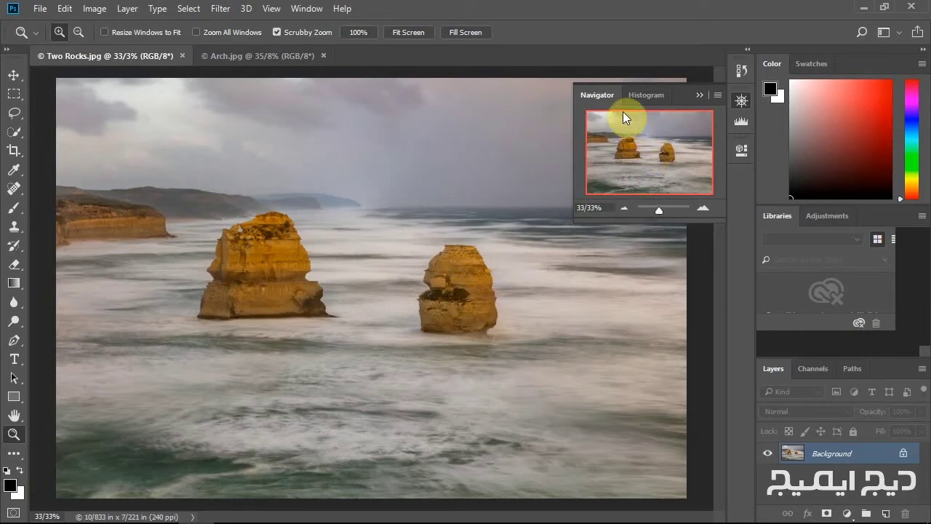
drag(659, 210, 663, 212)
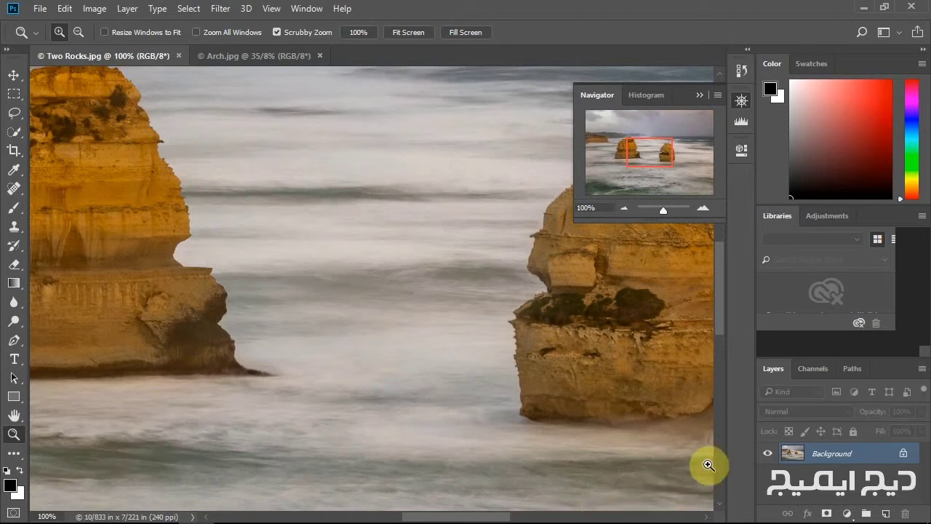
drag(649, 154, 665, 155)
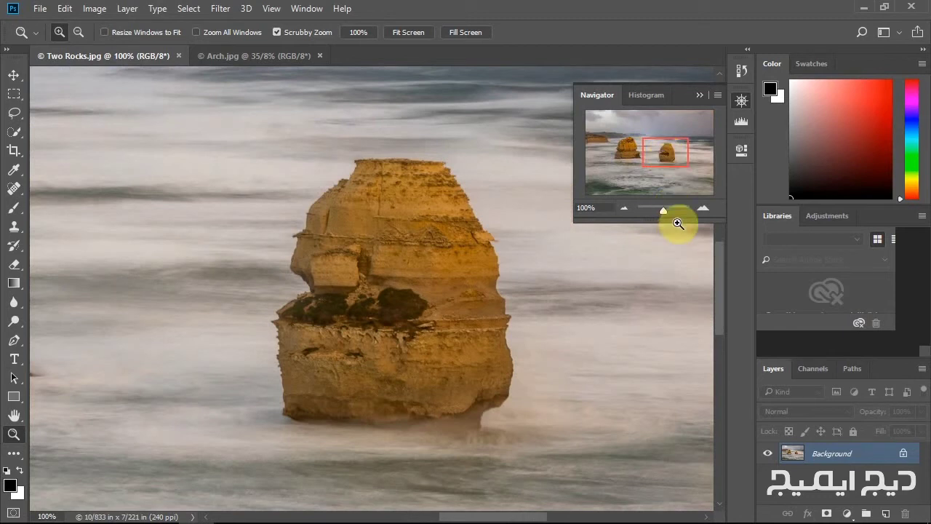
drag(675, 157, 604, 148)
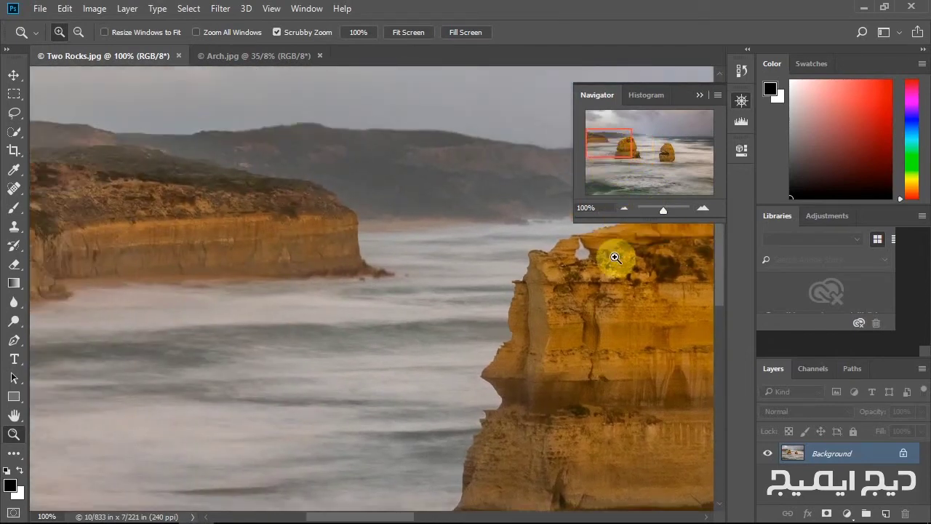
mouse_move(609, 145)
mouse_down()
mouse_move(637, 165)
mouse_move(644, 152)
mouse_move(662, 154)
mouse_move(630, 152)
mouse_up()
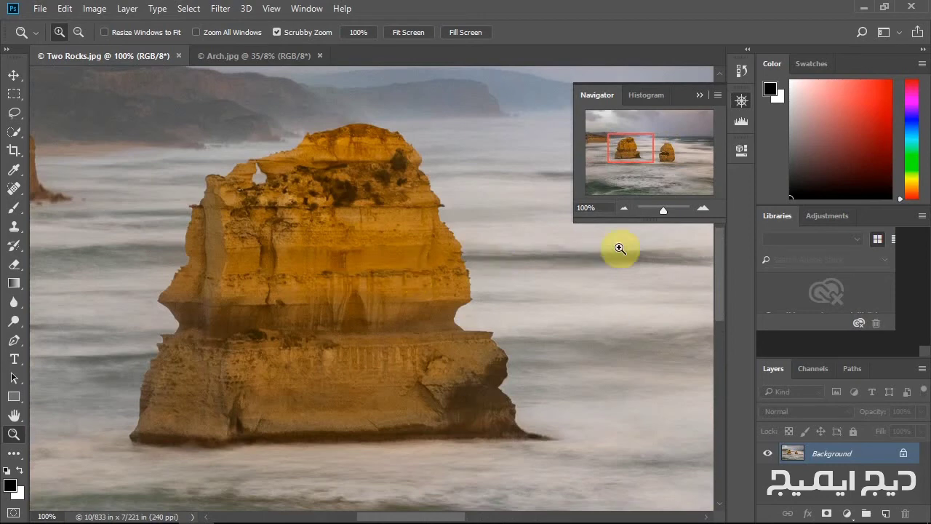
mouse_move(664, 211)
mouse_down()
mouse_move(674, 216)
mouse_move(655, 217)
mouse_move(676, 216)
mouse_move(662, 213)
mouse_up()
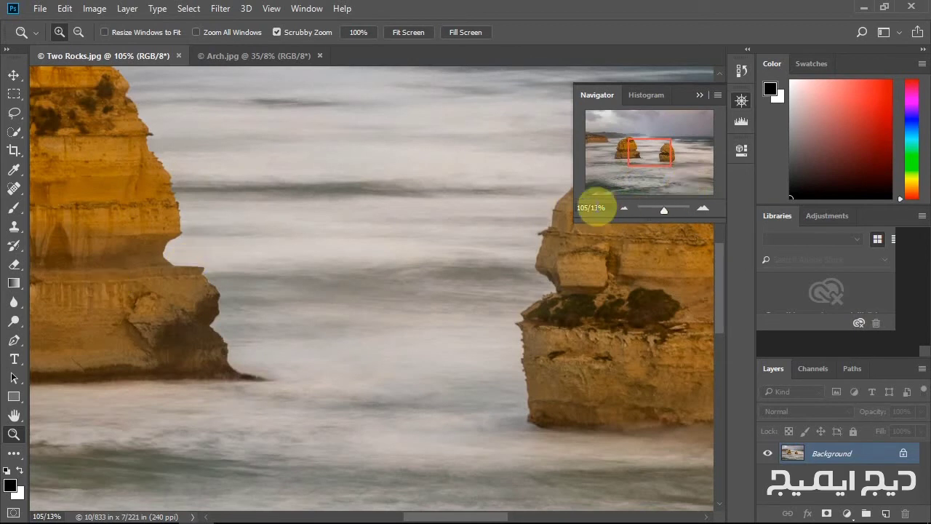
Step: Reset Two Rocks.jpg to 100%, then apply Fill, Fit and Fill Screen; hold Ctrl over the Navigator
click(623, 209)
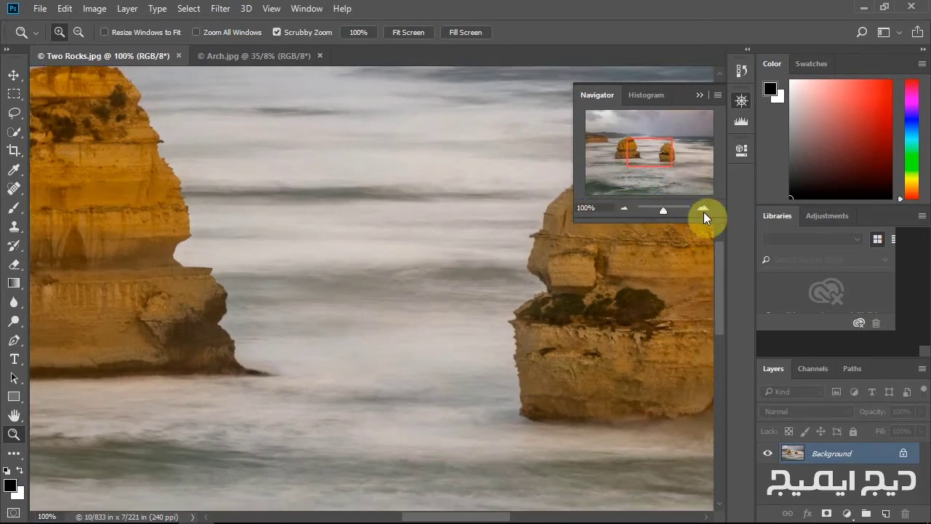
click(463, 33)
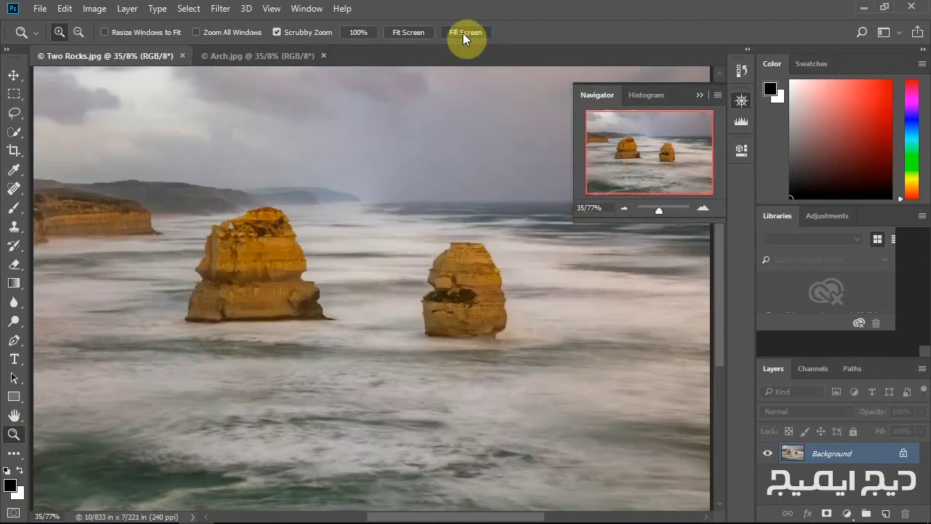
click(409, 32)
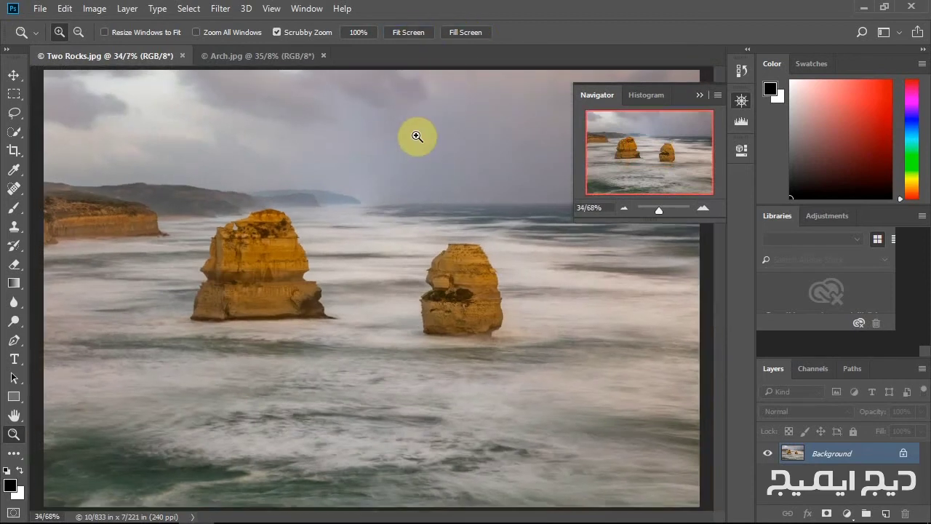
click(473, 33)
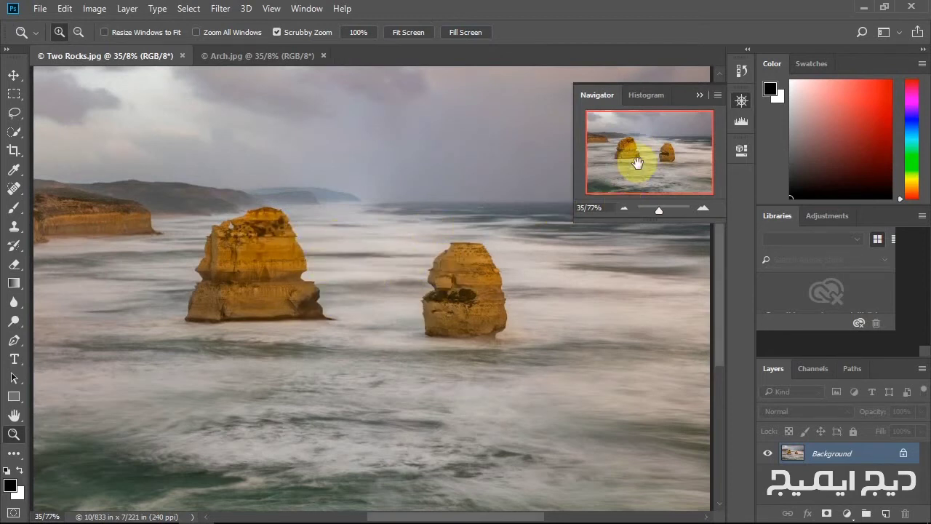
key(ctrl)
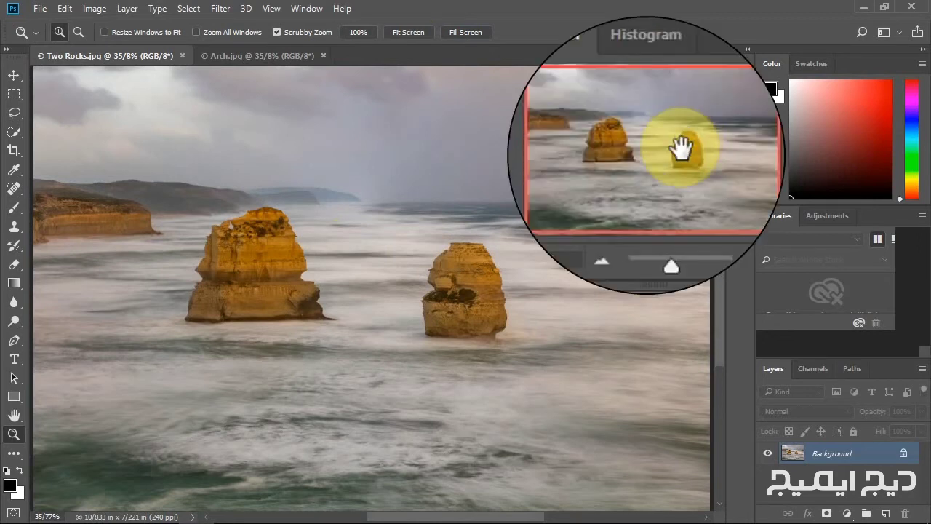
key(ctrl)
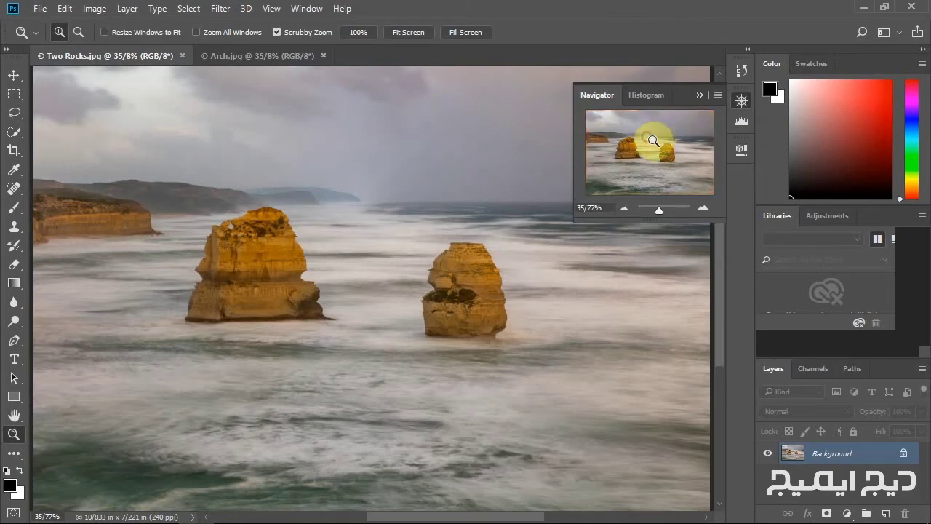
Step: Marquee-zoom onto the right-hand rock at 95.9% and reposition the Navigator view box around it
drag(647, 137, 691, 169)
drag(691, 169, 690, 170)
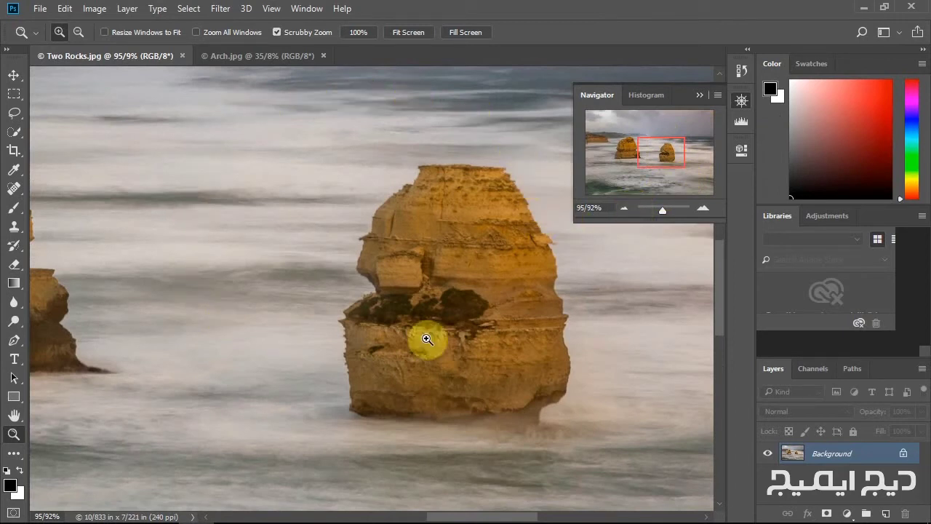
drag(661, 155, 667, 156)
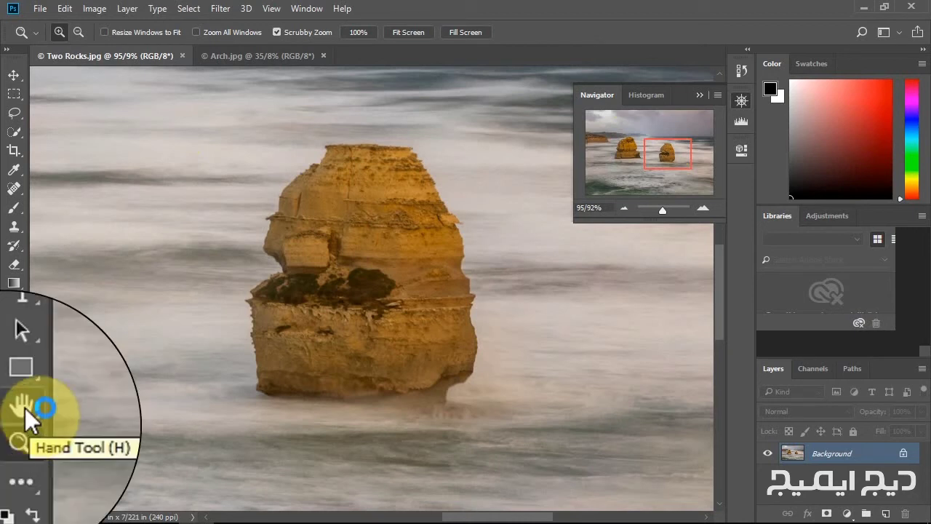
Step: Pan the Two Rocks view to the left rock and cliffs, then collapse the Navigator panel
key(h)
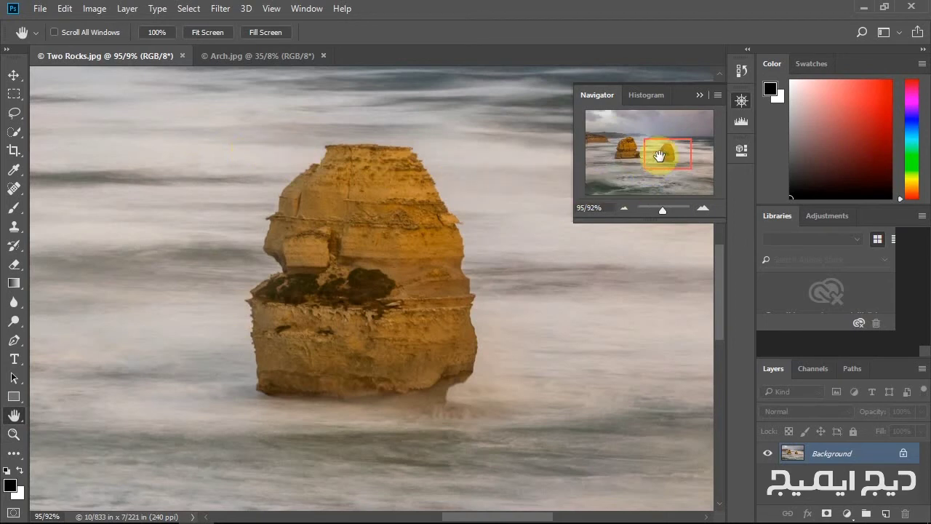
drag(660, 155, 621, 150)
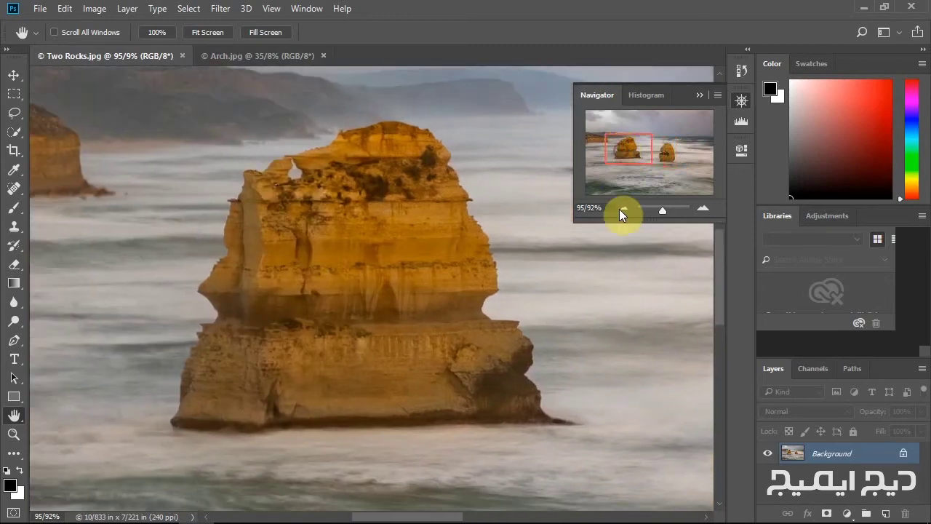
mouse_move(665, 283)
mouse_down()
mouse_move(358, 314)
mouse_move(108, 187)
mouse_up()
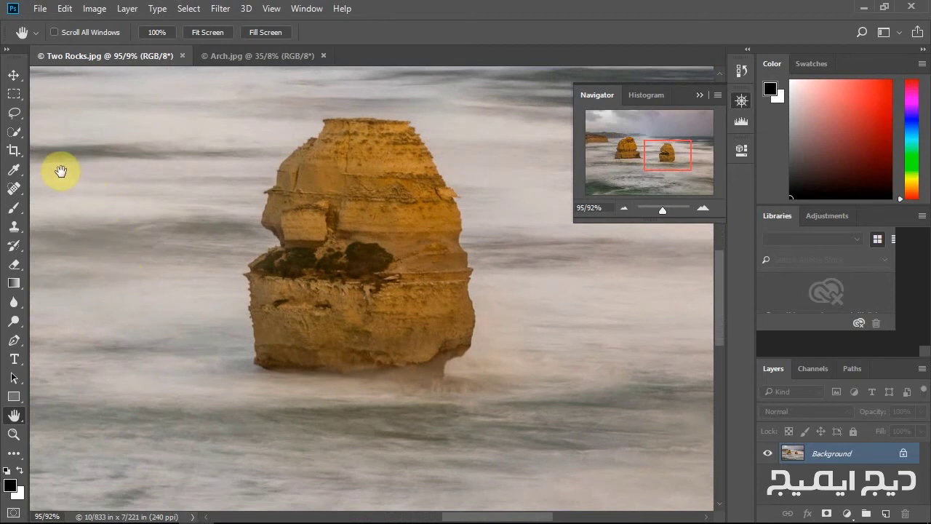
mouse_move(60, 171)
mouse_down()
mouse_move(124, 228)
mouse_move(315, 322)
mouse_move(540, 332)
mouse_move(634, 299)
mouse_up()
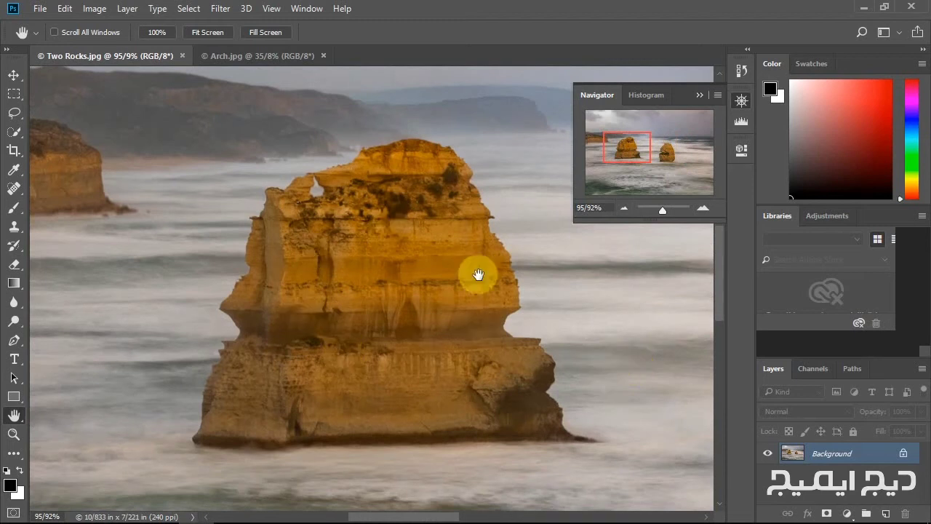
click(698, 94)
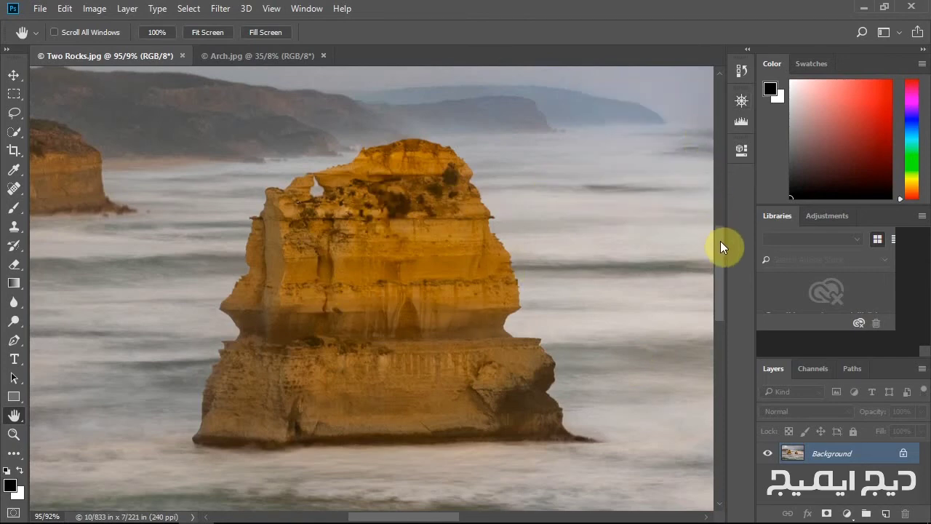
mouse_move(720, 241)
mouse_down()
mouse_move(721, 258)
mouse_move(707, 261)
mouse_move(709, 174)
mouse_move(719, 161)
mouse_move(718, 343)
mouse_move(708, 194)
mouse_move(721, 262)
mouse_up()
drag(436, 516, 527, 518)
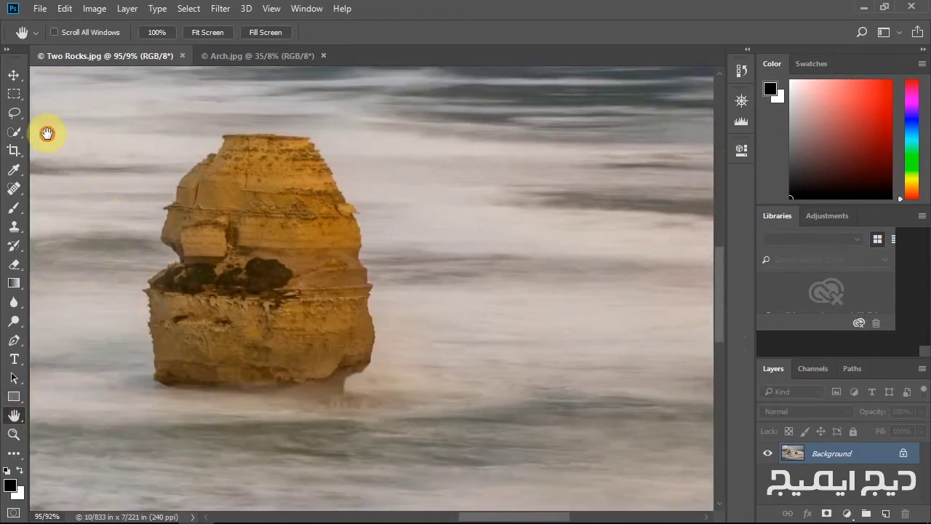
mouse_move(46, 134)
mouse_down()
mouse_move(171, 216)
mouse_move(439, 299)
mouse_move(592, 247)
mouse_move(654, 189)
mouse_up()
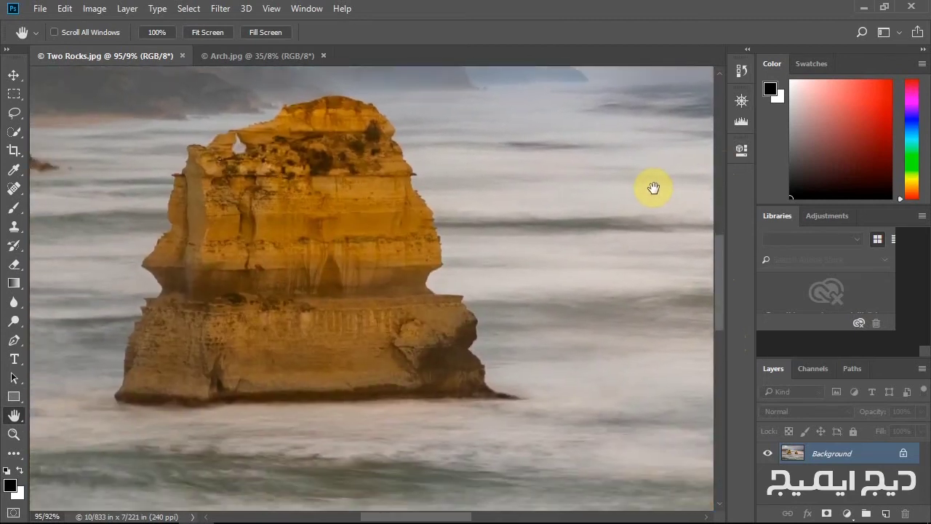
mouse_move(243, 223)
mouse_down()
mouse_move(306, 249)
mouse_move(386, 266)
mouse_up()
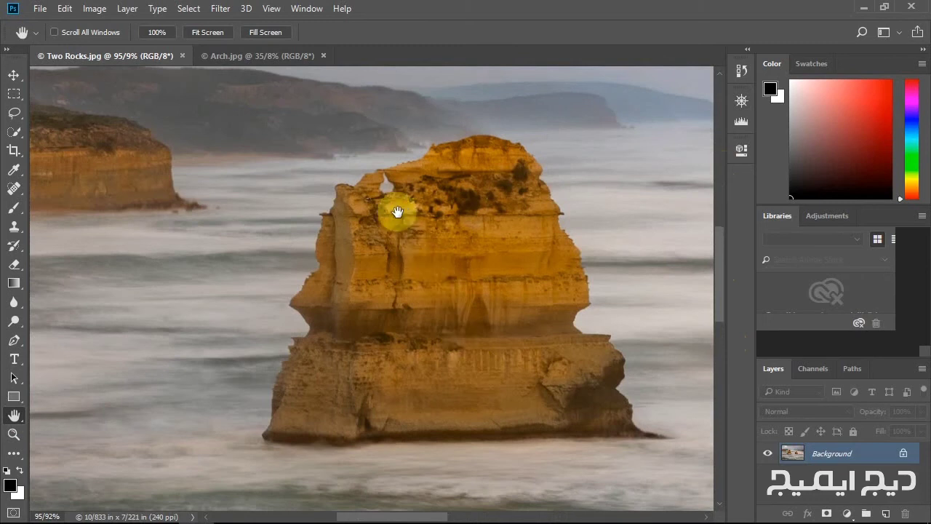
Step: Zoom in on the left rock's top to 300%, then back out through 100% to 66.7%
click(14, 434)
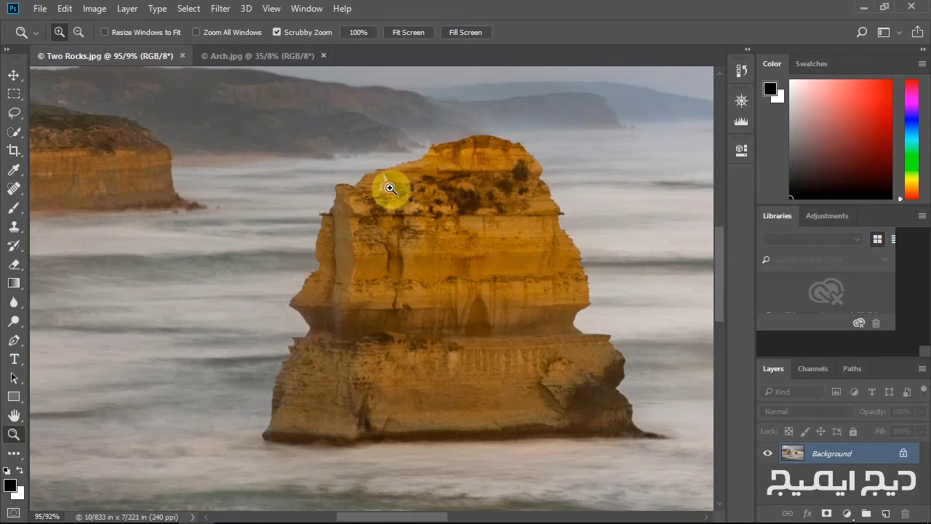
click(390, 188)
click(434, 210)
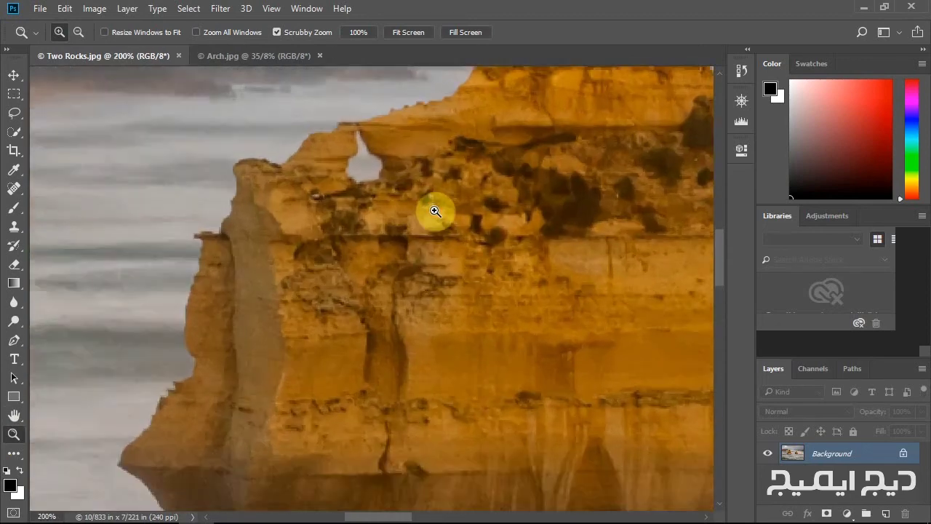
click(434, 210)
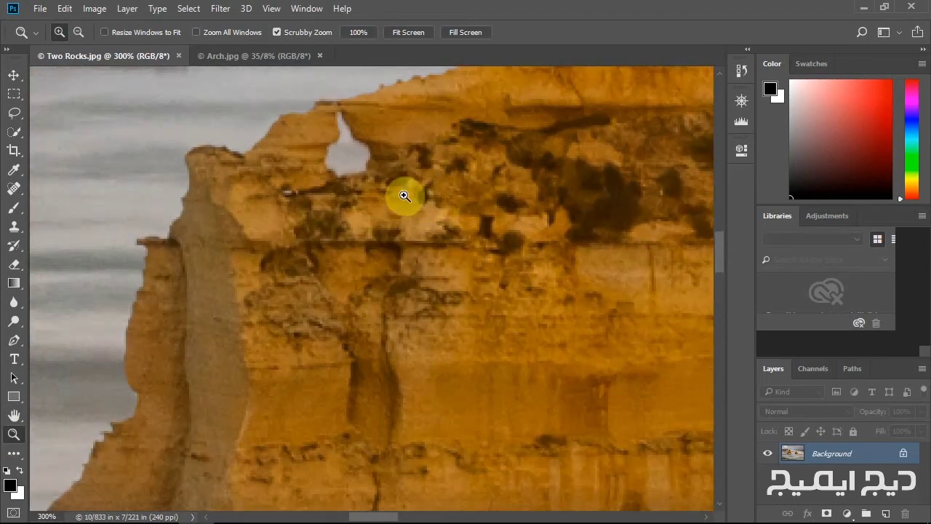
alt+click(367, 193)
alt+click(360, 198)
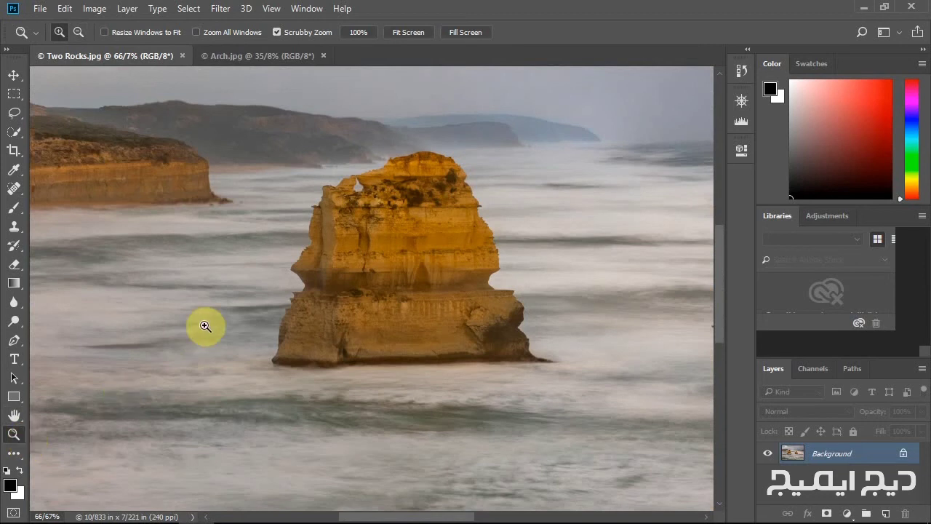
Step: Zoom to 100% and back to 66.7%, then scrubby-zoom around the left rock to 54.1%
key(ctrl+plus)
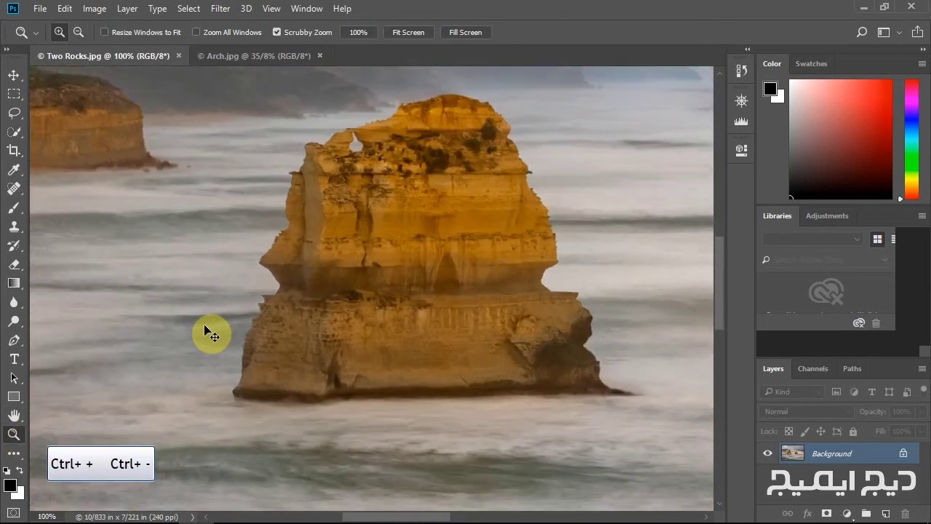
key(ctrl+minus)
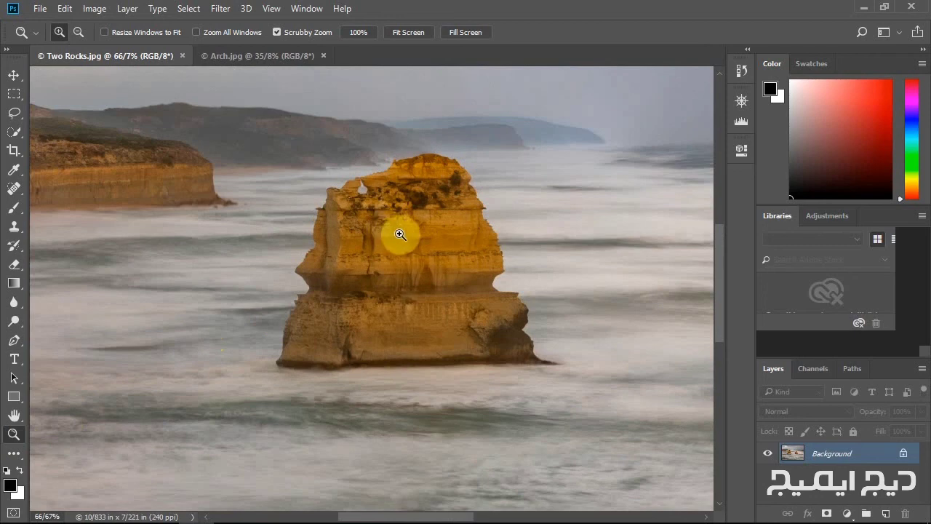
mouse_move(400, 234)
mouse_down()
mouse_move(412, 236)
mouse_move(276, 241)
mouse_up()
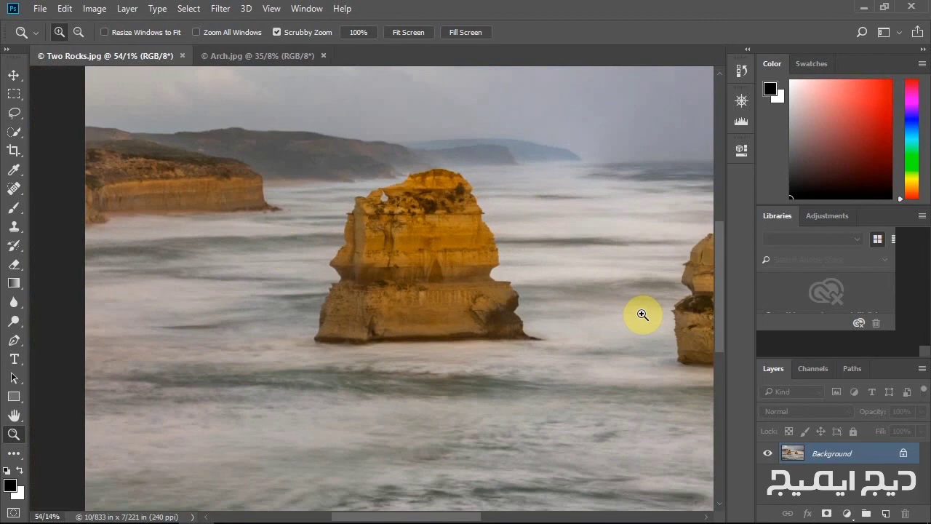
Step: Pan to centre the right rock, then scrubby-zoom out to 38.3% showing both rocks
click(14, 415)
drag(630, 312, 360, 308)
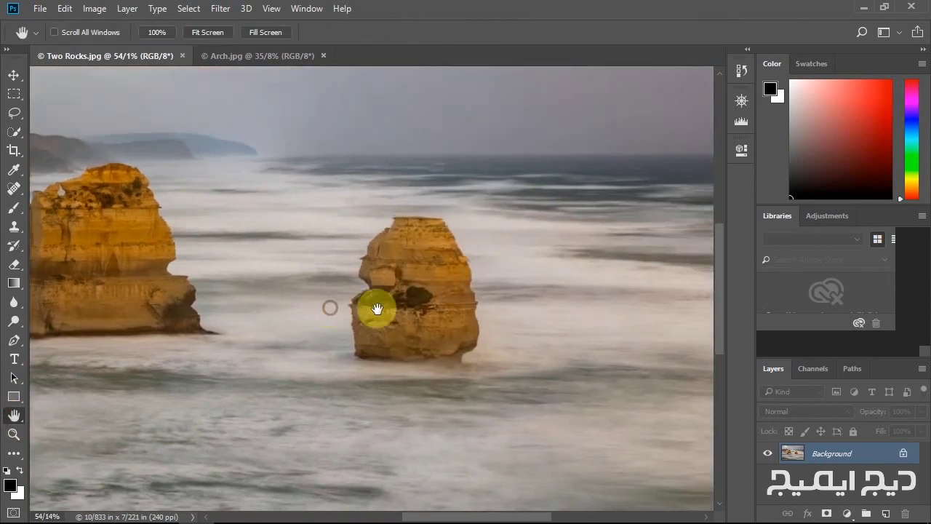
key(z)
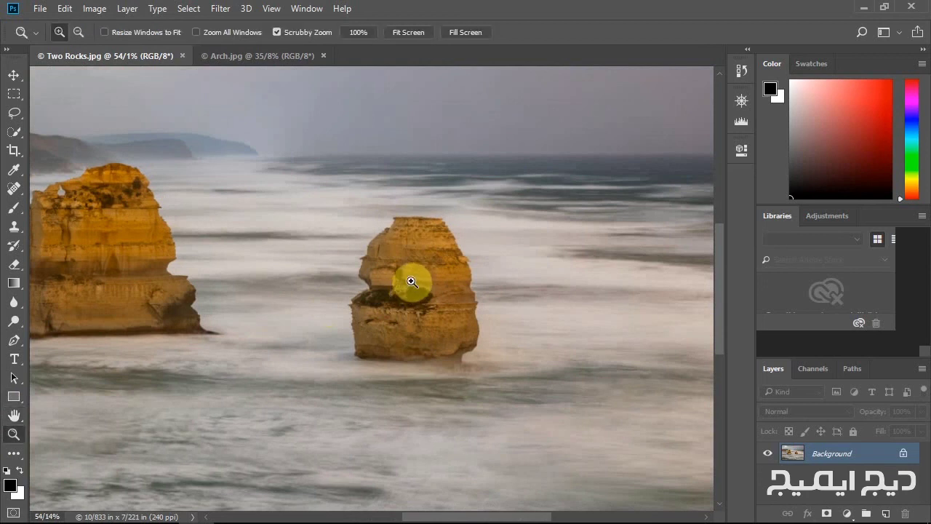
mouse_move(398, 274)
mouse_down()
mouse_move(490, 285)
mouse_move(430, 286)
mouse_move(391, 300)
mouse_up()
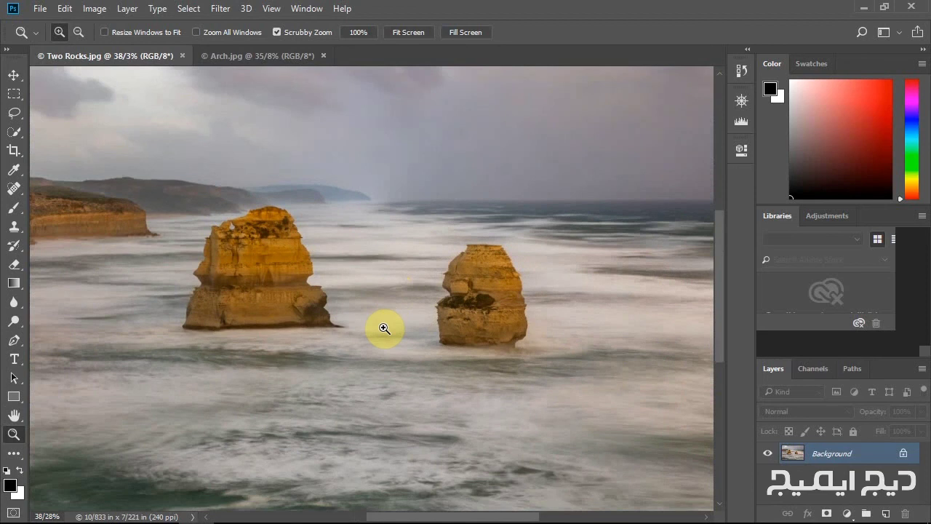